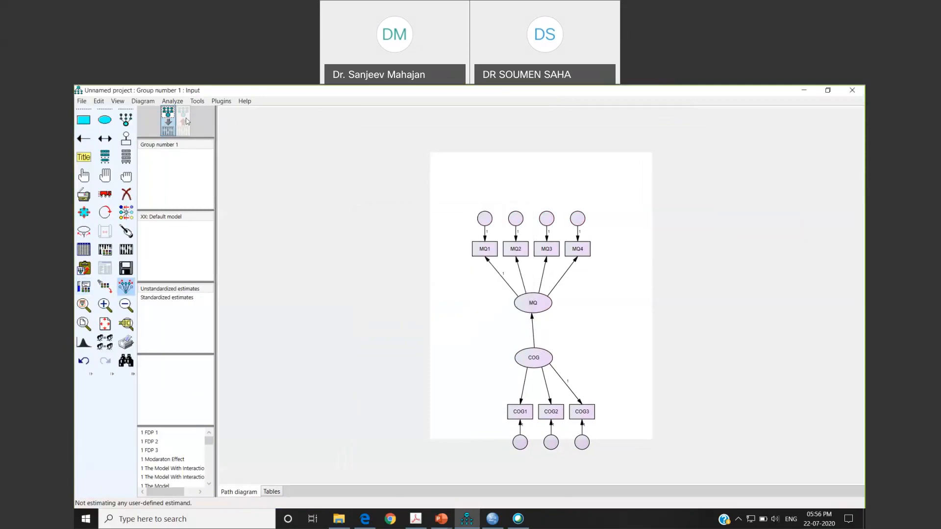
# - Automatically name the unobserved variables so every error term in the path diagram gets a label
pyautogui.click(220, 102)
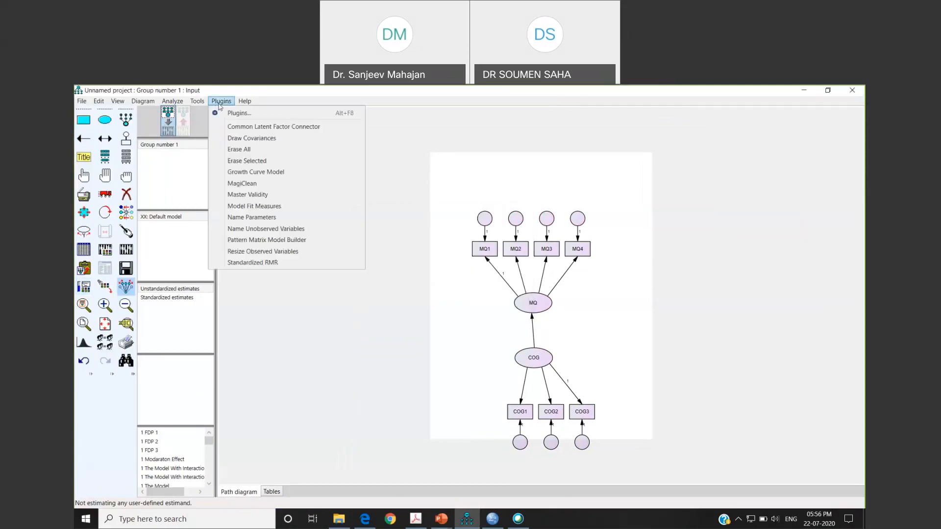
pyautogui.click(276, 229)
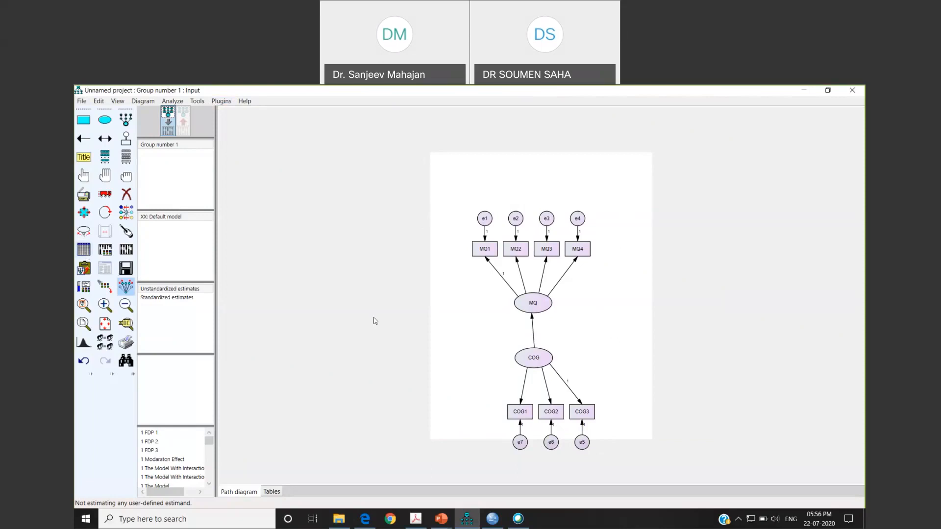
# - Request standardized estimates and squared multiple correlations in the analysis output, with tests for normality and outliers turned off
pyautogui.click(105, 250)
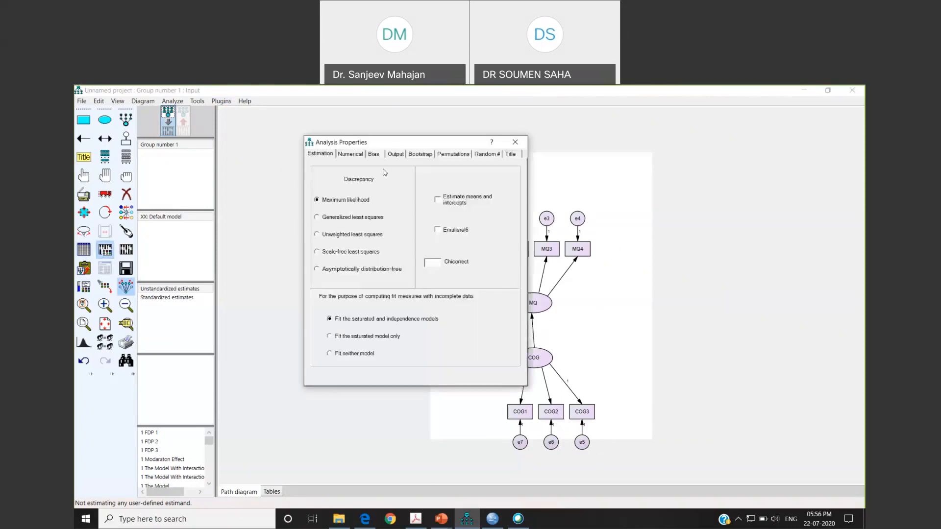
pyautogui.moveTo(378, 139); pyautogui.dragTo(389, 134)
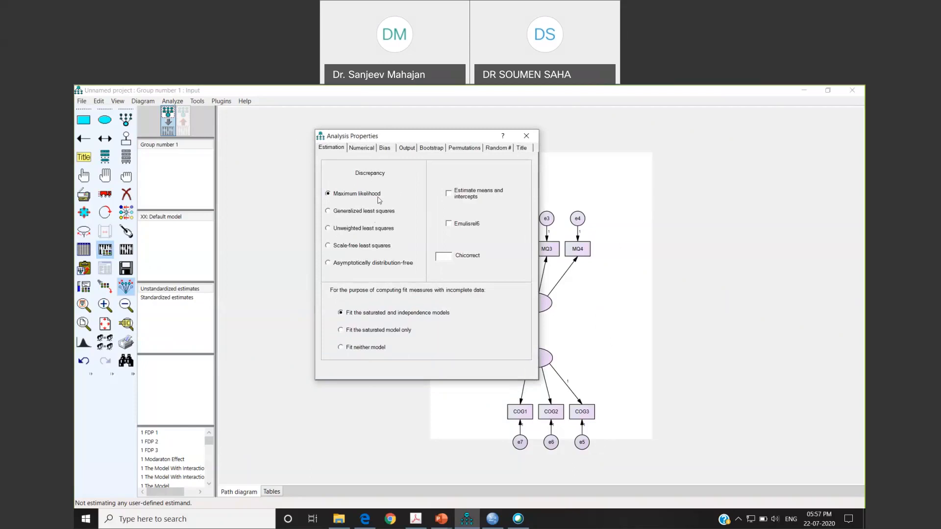
pyautogui.moveTo(475, 137); pyautogui.dragTo(401, 136)
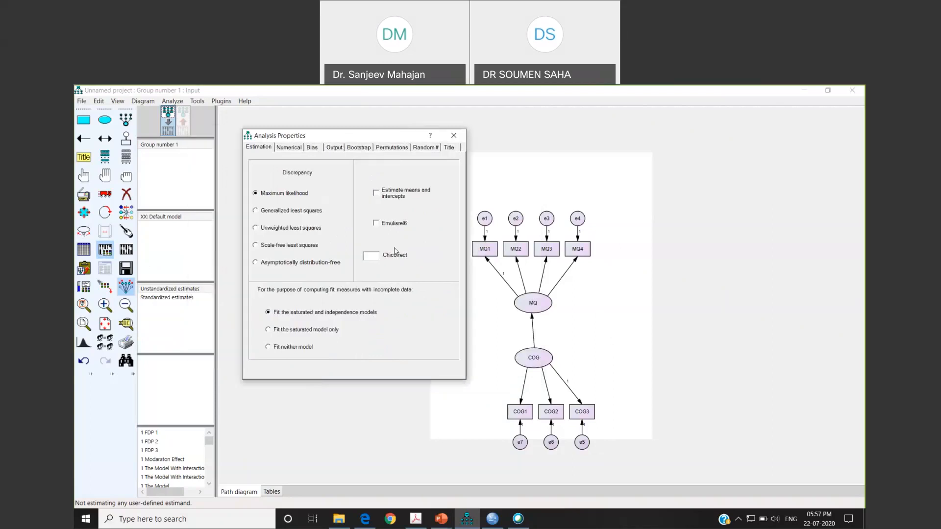
pyautogui.click(333, 149)
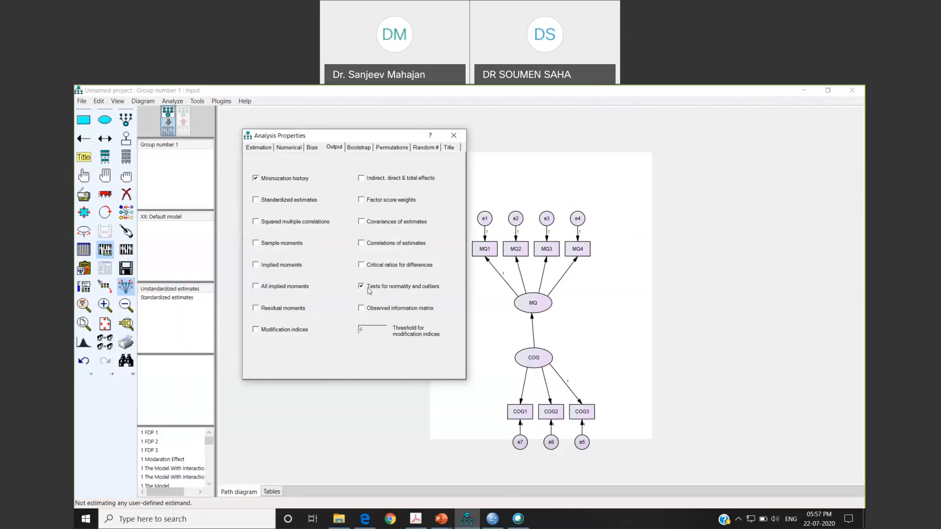
pyautogui.click(368, 290)
pyautogui.click(265, 196)
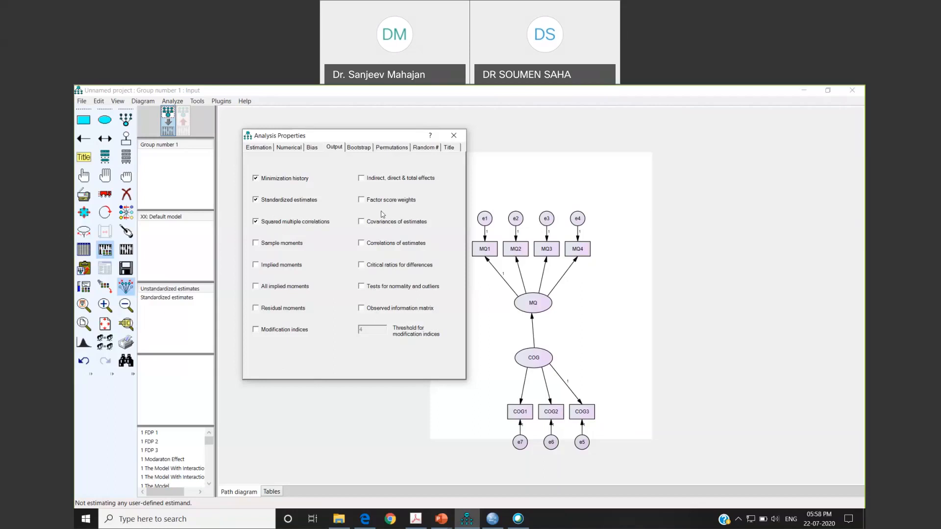
pyautogui.click(454, 138)
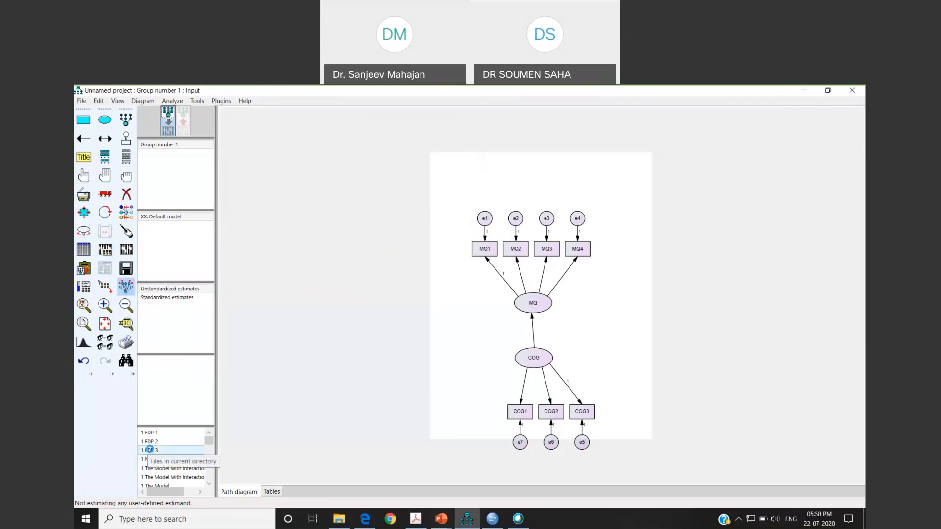
# - Open the existing model 1 FDP 3 from the files in the current directory
pyautogui.click(151, 450)
pyautogui.click(473, 338)
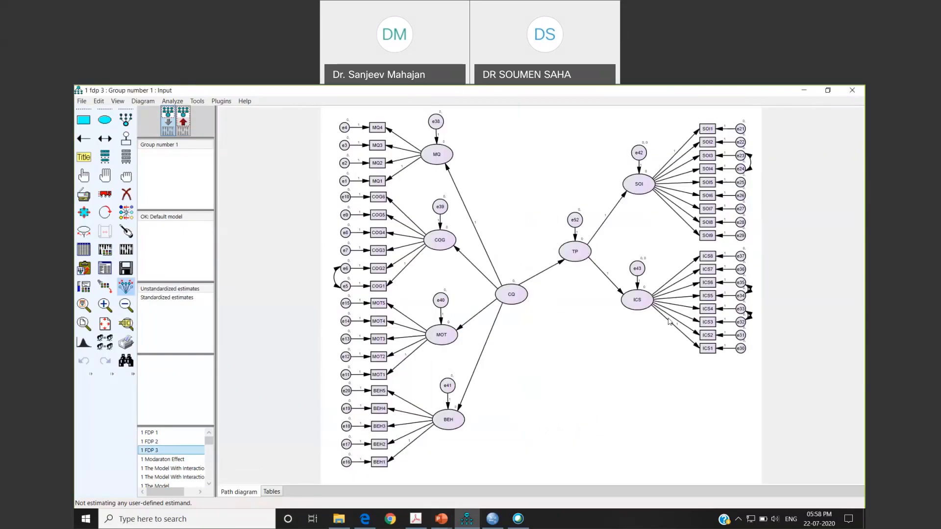
pyautogui.click(803, 90)
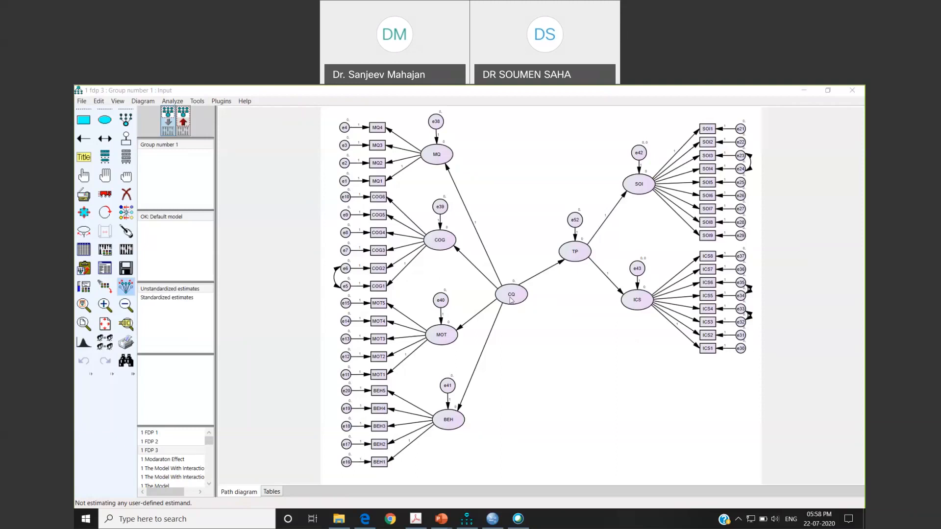
# - Check the data file assigned to Group number 1 and the SPSS data files available in the Analysis AMOS folder
pyautogui.click(84, 250)
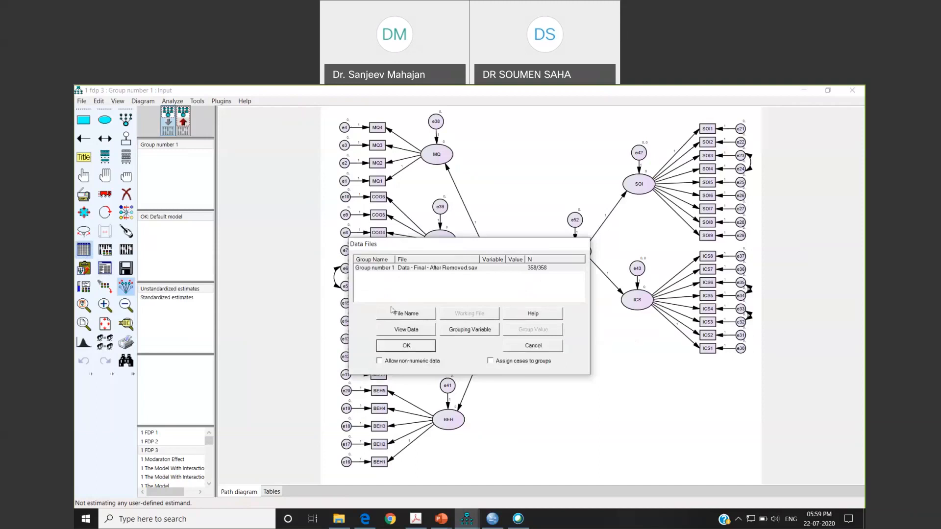
pyautogui.click(530, 345)
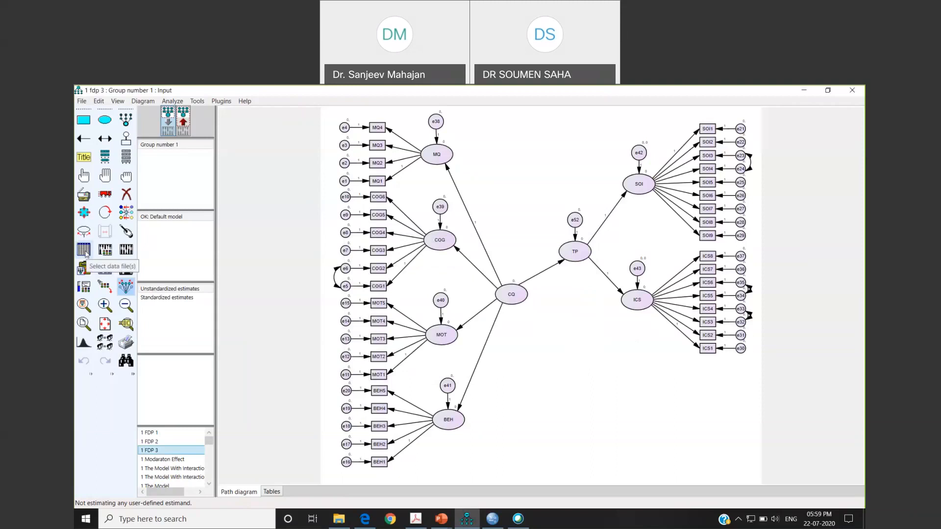
pyautogui.click(84, 249)
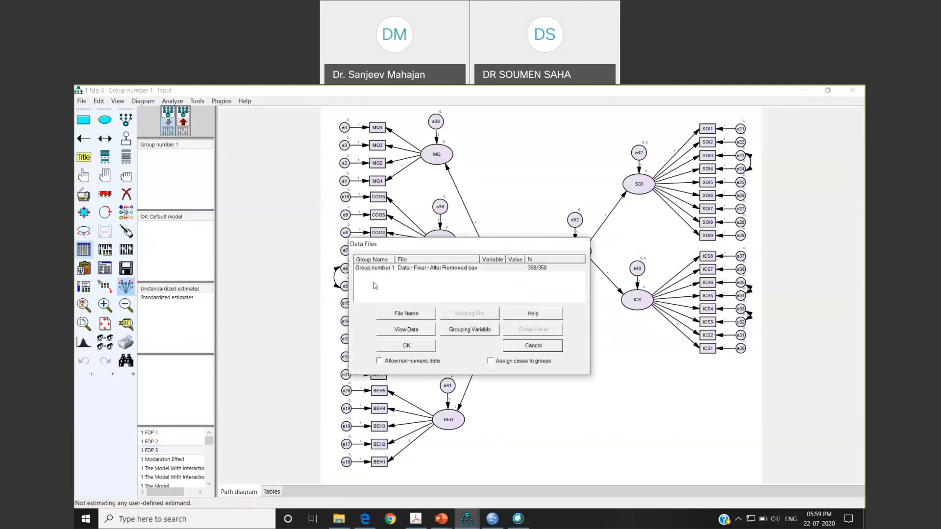
pyautogui.click(406, 313)
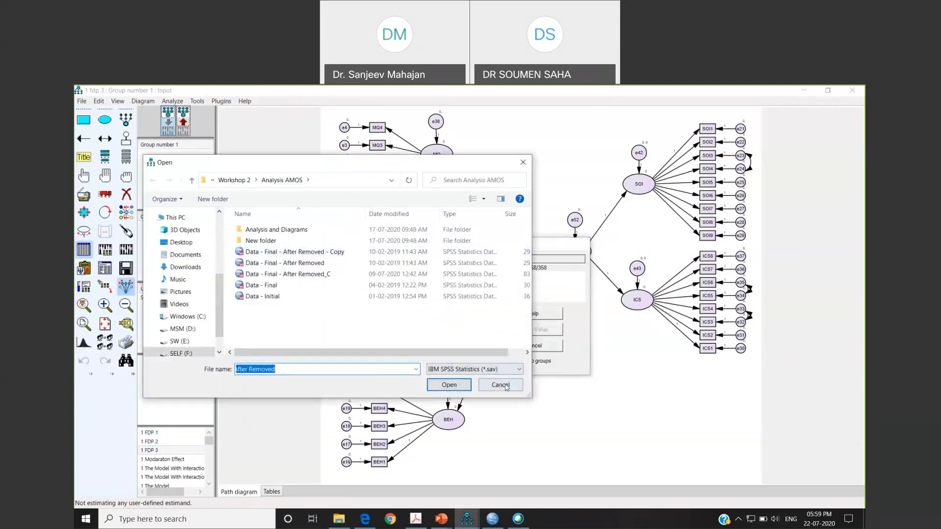
pyautogui.click(506, 385)
pyautogui.click(407, 345)
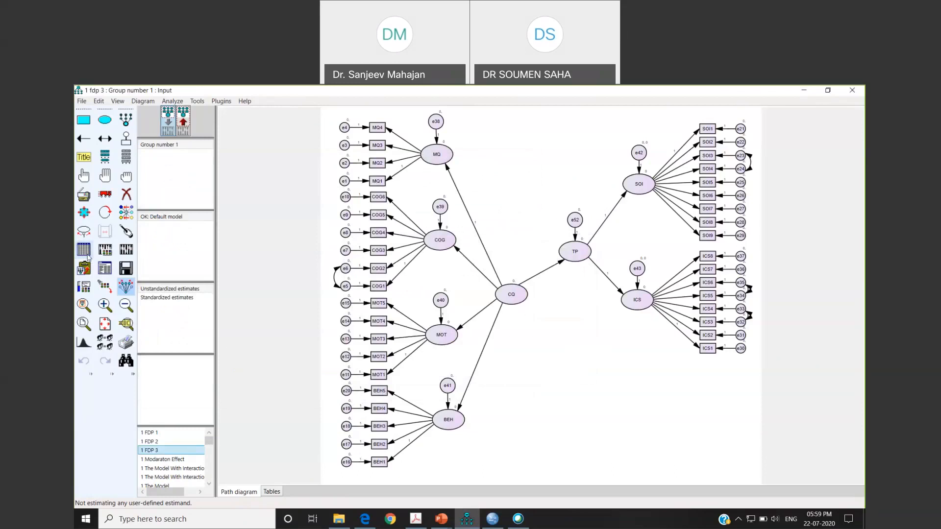
# - Enable critical ratios for differences, tests for normality and outliers, observed information matrix and modification indices in the output, and review the estimation settings
pyautogui.click(105, 250)
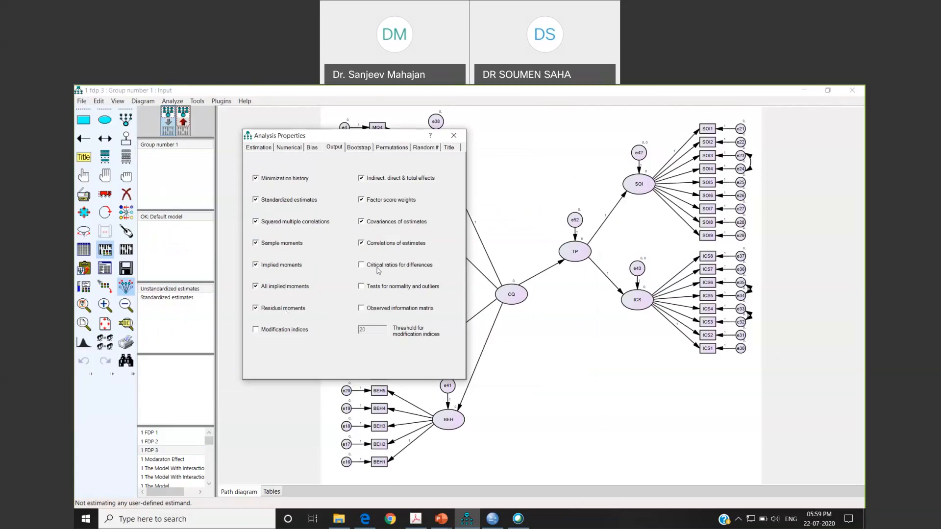
pyautogui.click(451, 139)
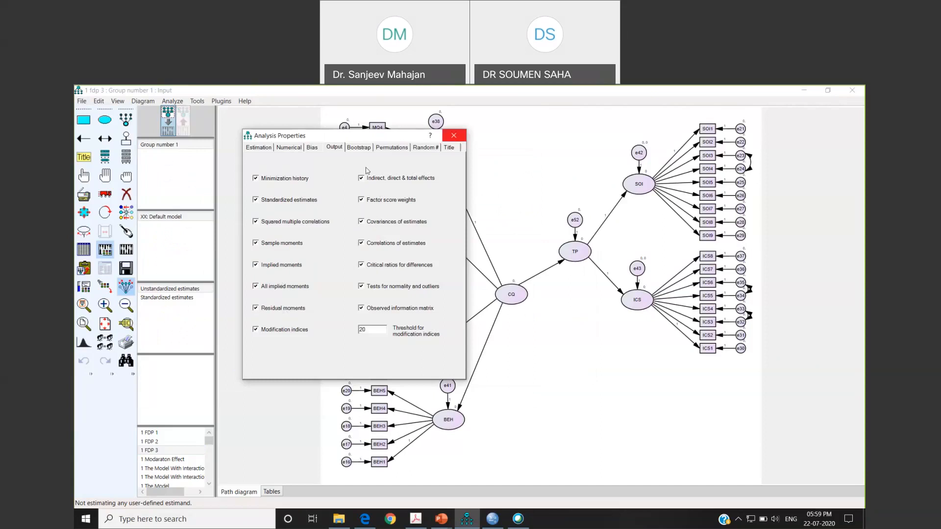
pyautogui.click(260, 148)
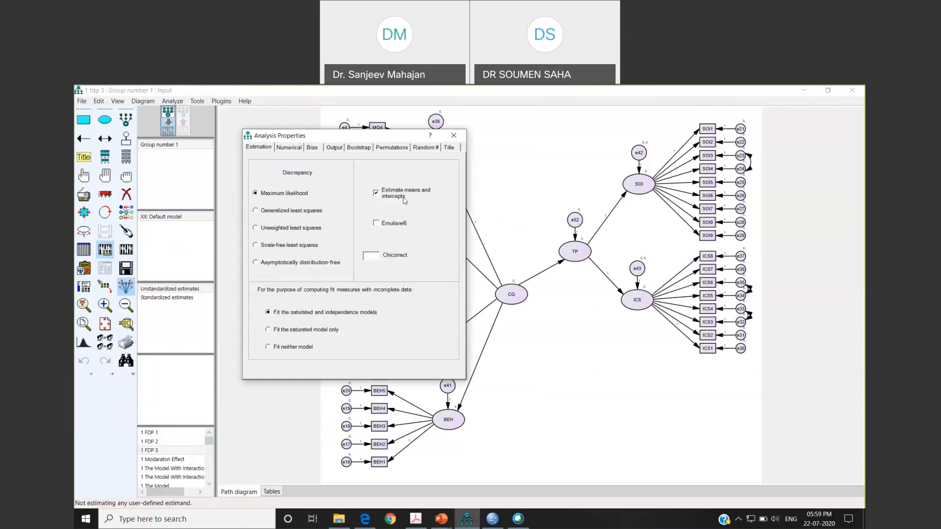
pyautogui.click(455, 137)
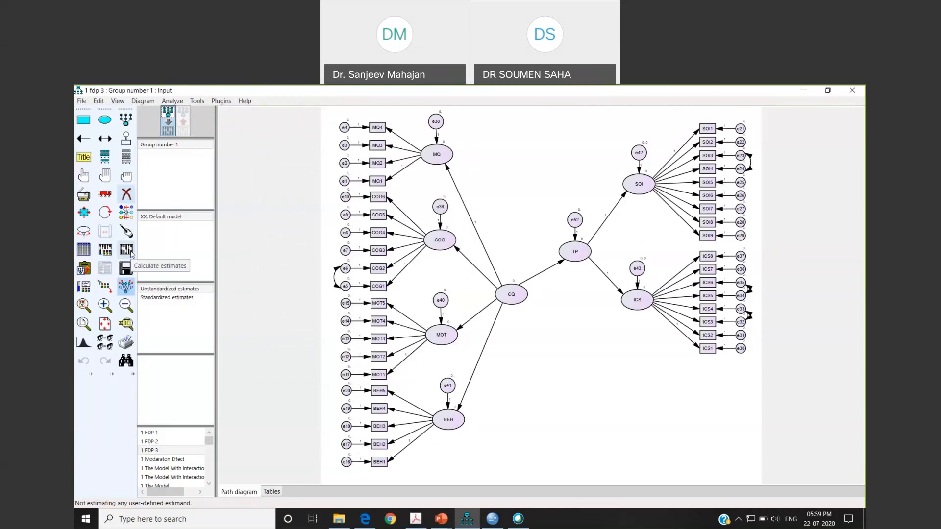
# - Calculate the model estimates and widen the side pane to read the computation summary
pyautogui.click(131, 252)
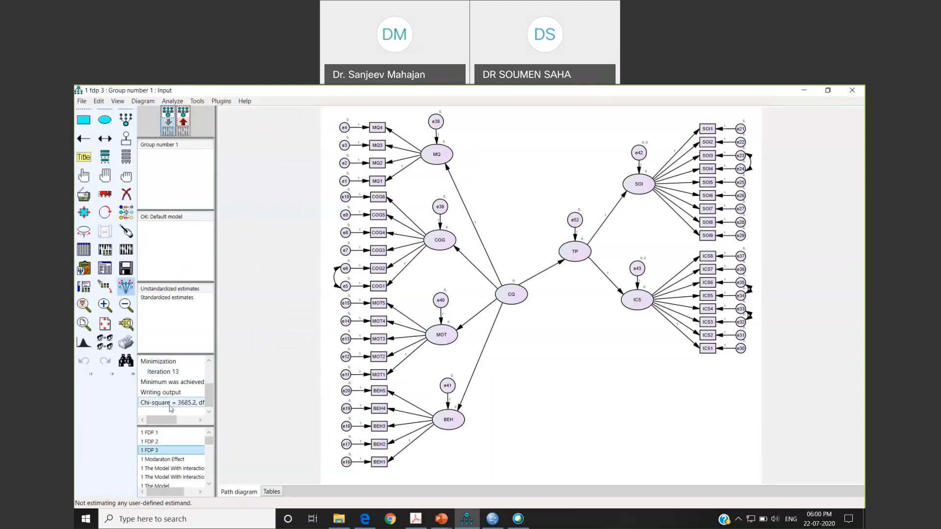
pyautogui.moveTo(216, 393)
pyautogui.mouseDown()
pyautogui.moveTo(257, 393)
pyautogui.moveTo(231, 388)
pyautogui.mouseUp()
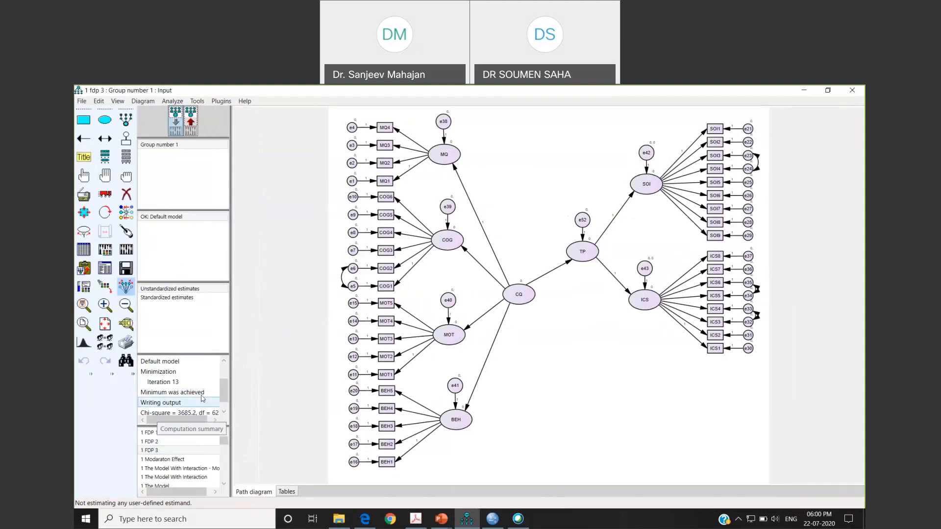
pyautogui.scroll(-1, 182, 405)
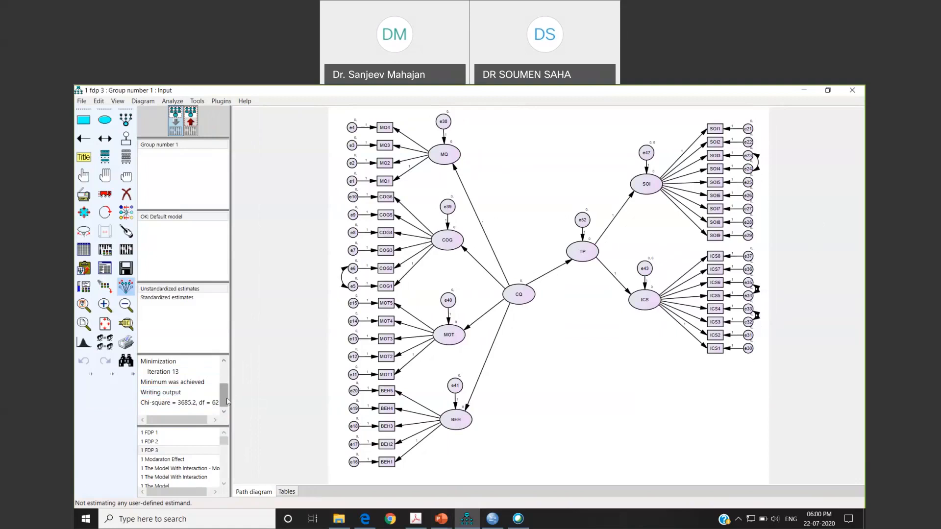
pyautogui.moveTo(227, 402); pyautogui.dragTo(262, 360)
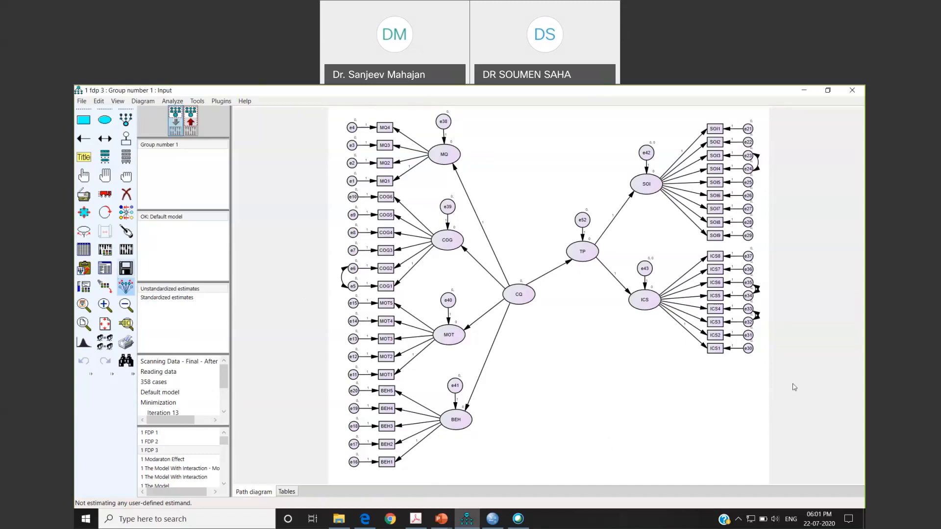
# - Open the text output and examine the Analysis Summary's date and time and the sample size in Notes for Group
pyautogui.click(108, 273)
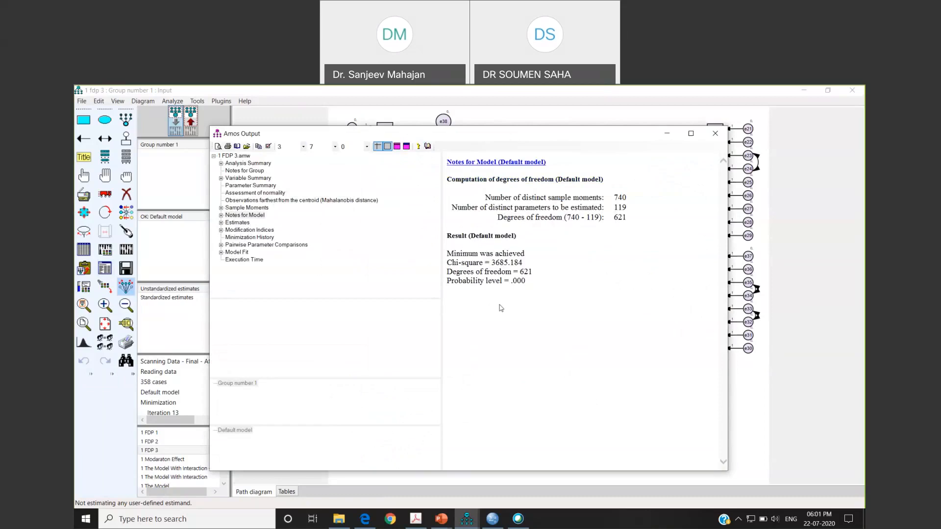
pyautogui.click(713, 138)
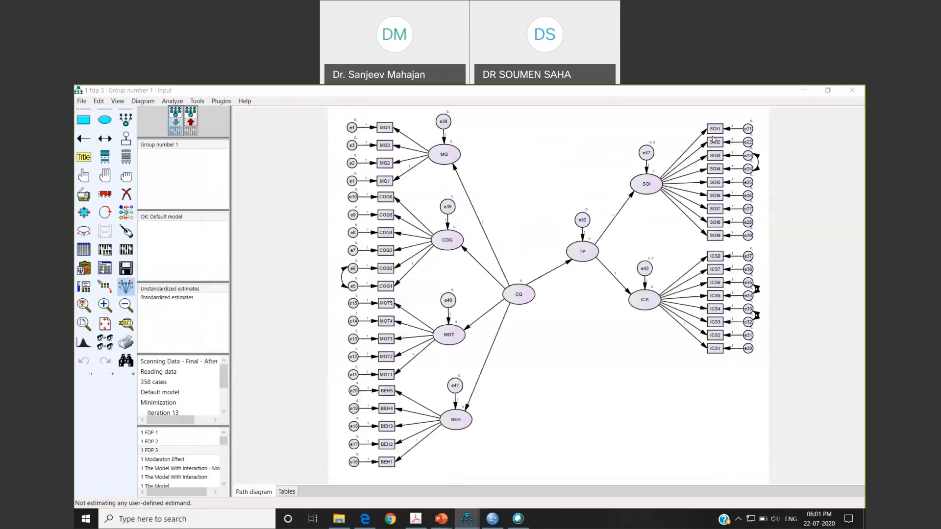
pyautogui.click(109, 267)
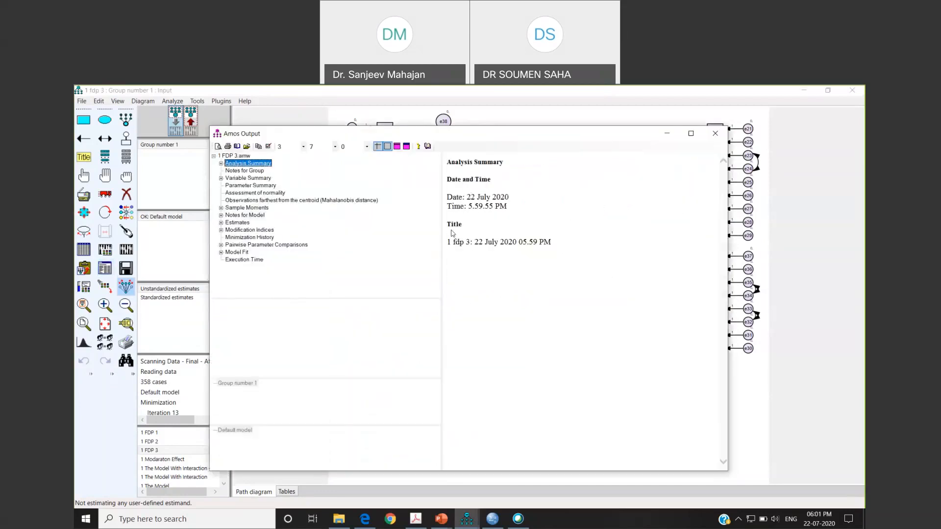
pyautogui.moveTo(502, 195); pyautogui.dragTo(512, 211)
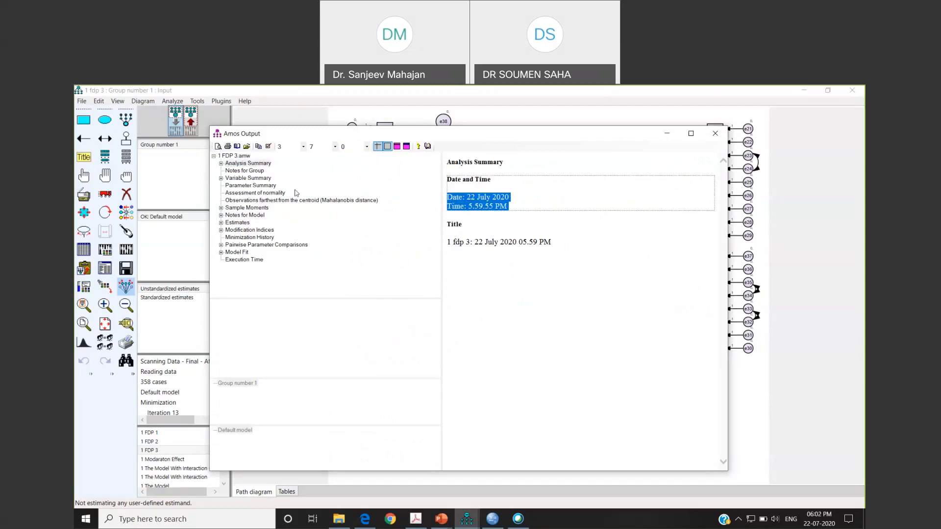
pyautogui.click(245, 172)
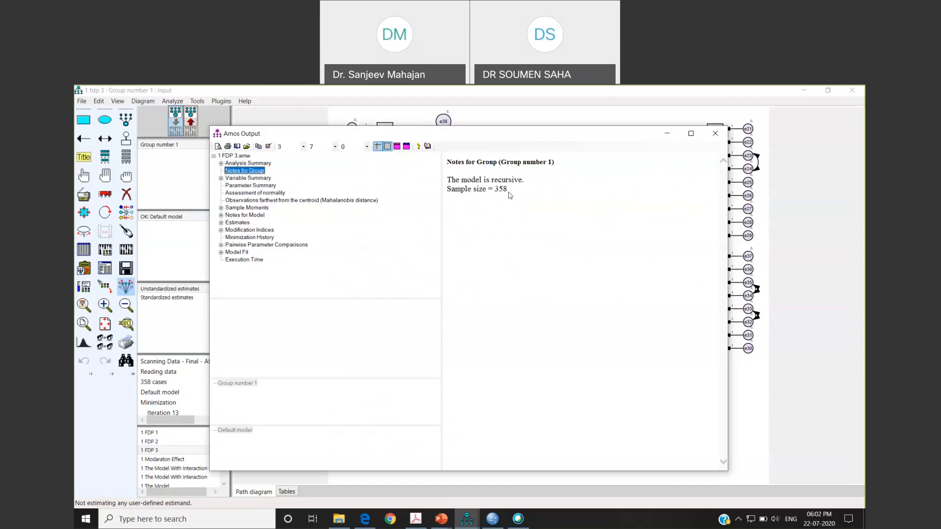
pyautogui.doubleClick(509, 196)
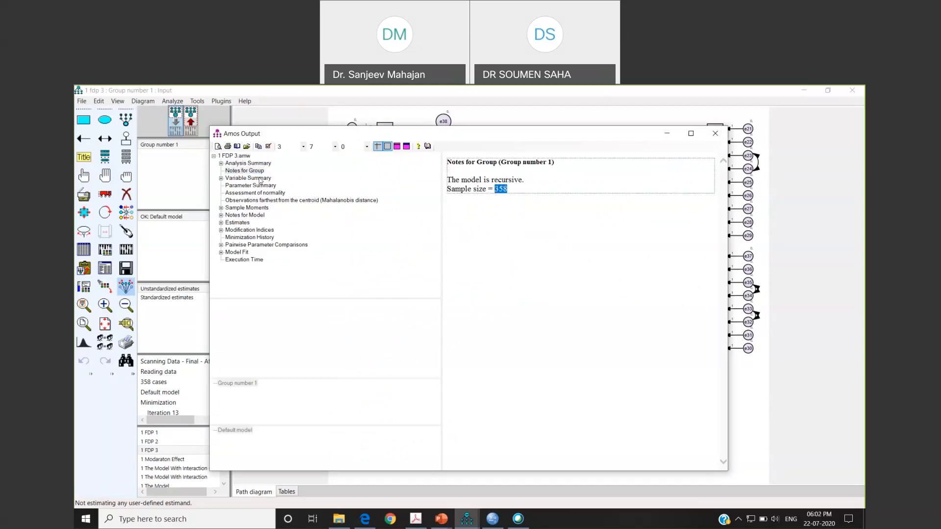
# - Review the variables listed in the Variable Summary and the degrees of freedom and chi-square result in Notes for Model
pyautogui.click(259, 179)
pyautogui.scroll(-1, 504, 342)
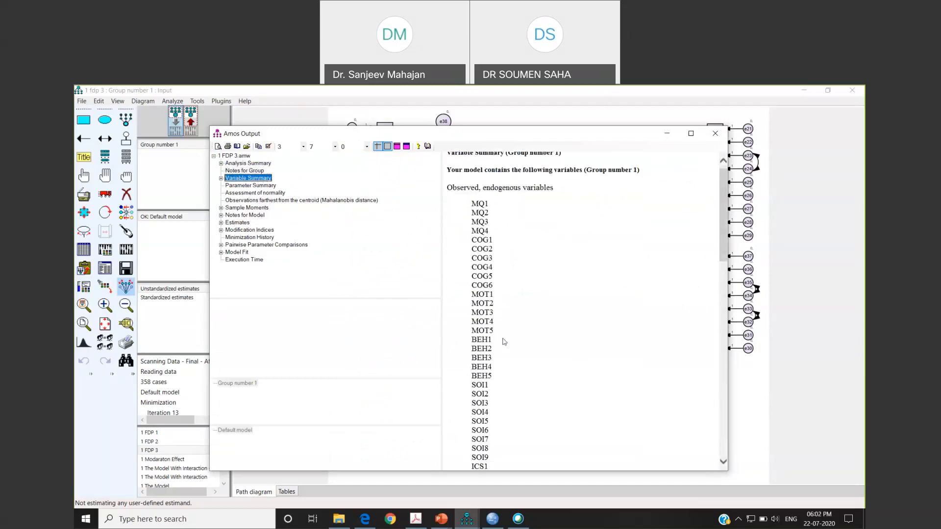
pyautogui.scroll(-5, 504, 341)
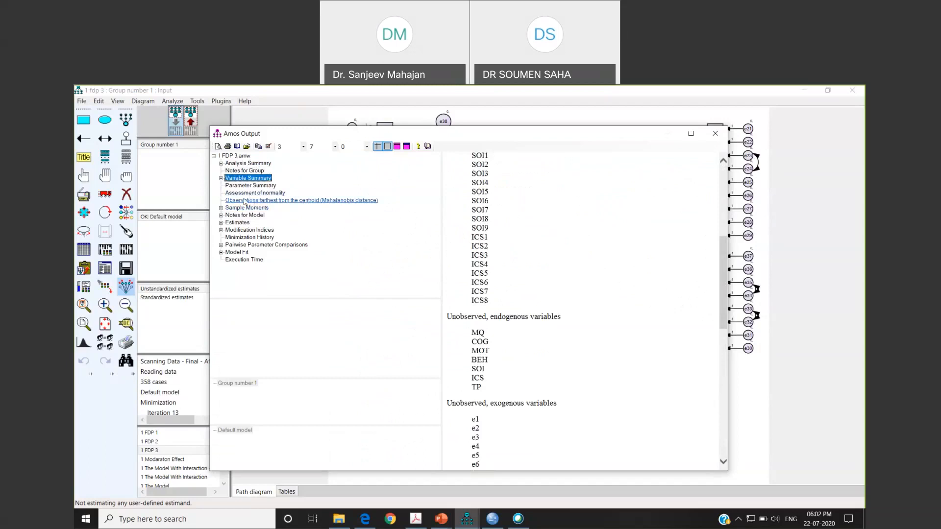
pyautogui.click(244, 216)
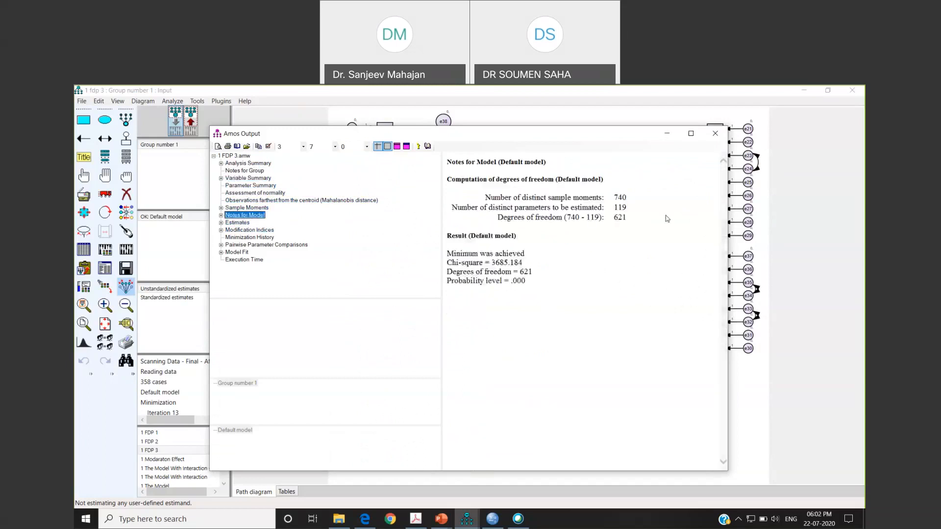
# - Examine the modification indices for the covariances, variances and regression weights
pyautogui.click(237, 231)
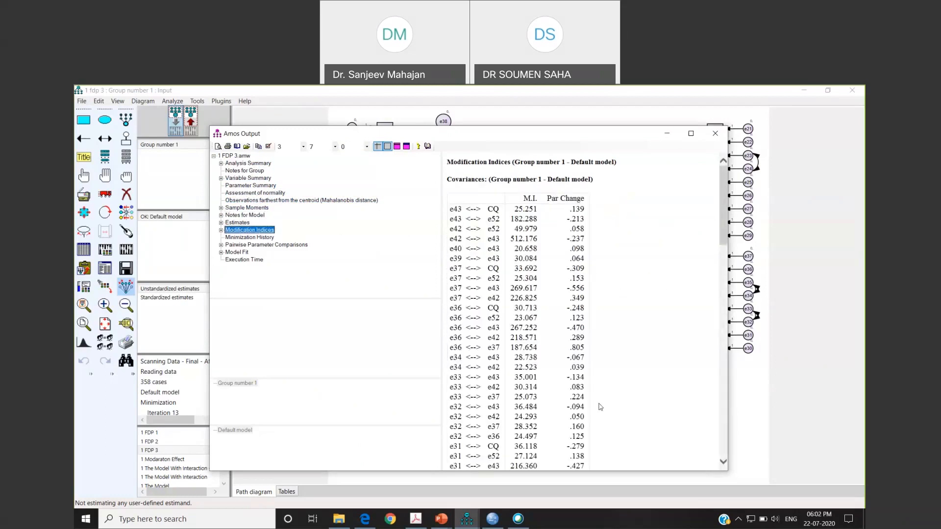
pyautogui.scroll(-15, 600, 407)
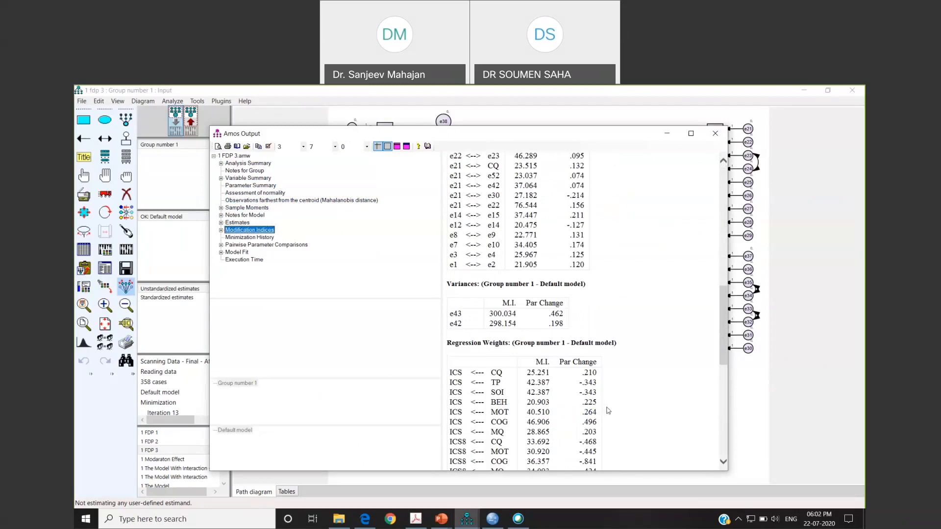
pyautogui.scroll(-1, 608, 411)
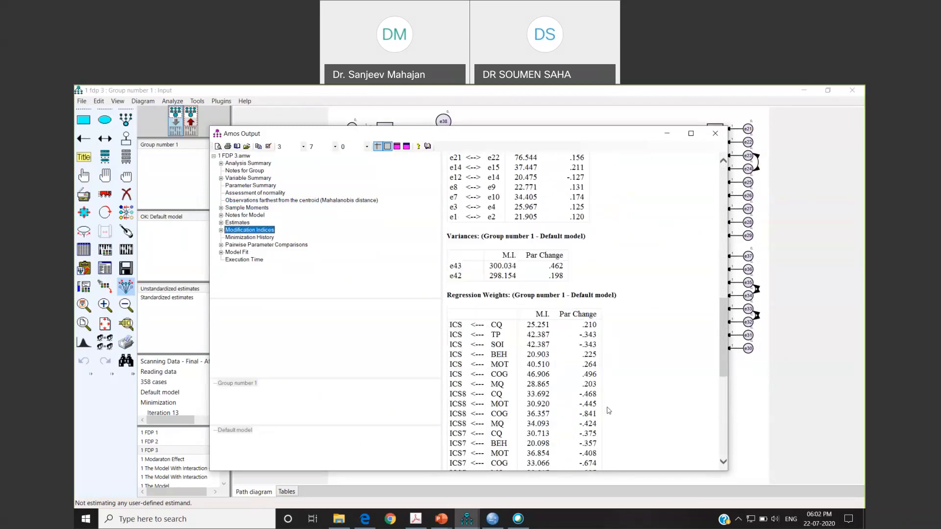
# - Open the Estimates output and highlight the MQ1 to MQ4 rows in the Regression Weights table
pyautogui.scroll(-5, 607, 410)
pyautogui.scroll(20, 472, 315)
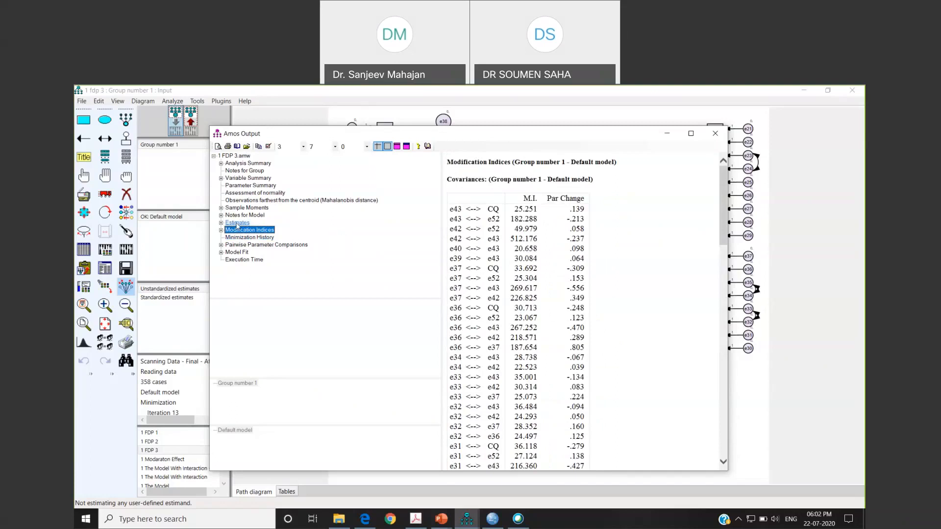
pyautogui.click(237, 224)
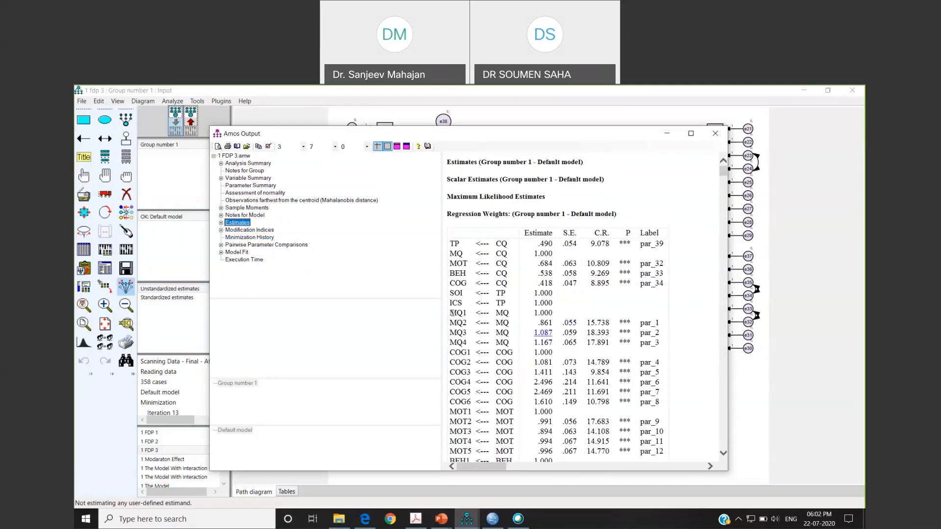
pyautogui.moveTo(452, 313); pyautogui.dragTo(519, 325)
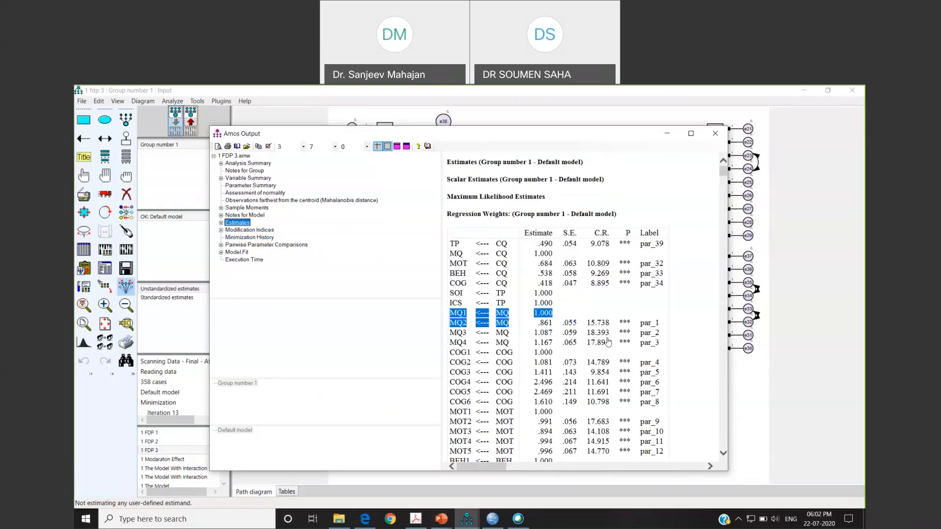
pyautogui.keyDown('shift'); pyautogui.click(659, 342); pyautogui.keyUp('shift')
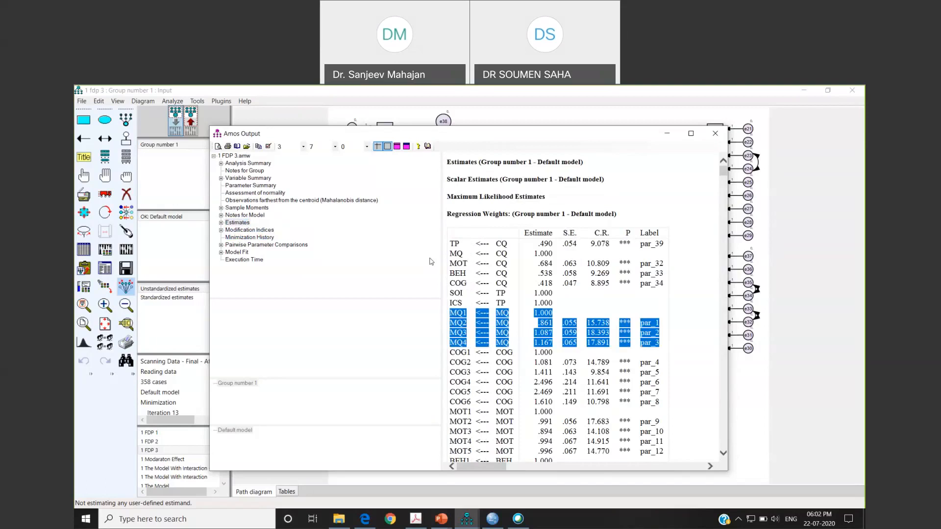
# - Review the estimates, critical ratios and P values of the other constructs' items in the unstandardized Regression Weights table
pyautogui.scroll(-2, 632, 282)
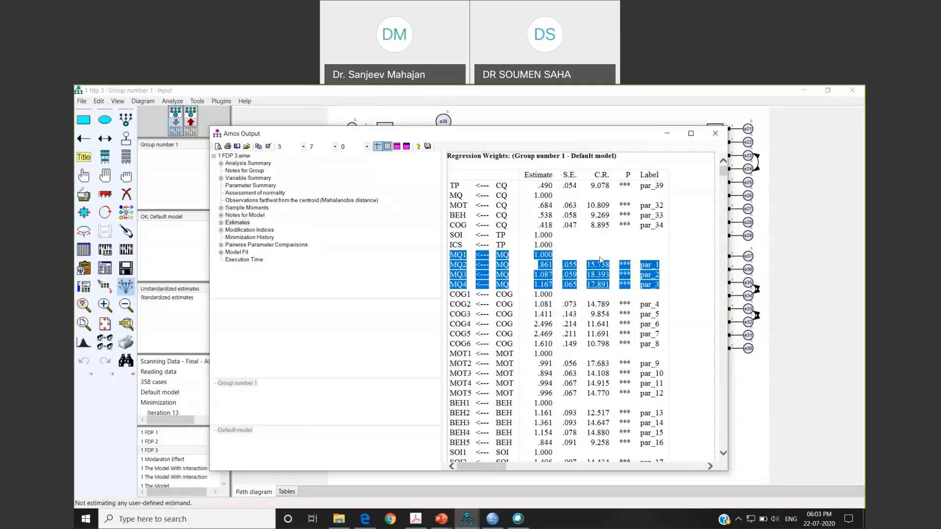
pyautogui.scroll(-3, 608, 348)
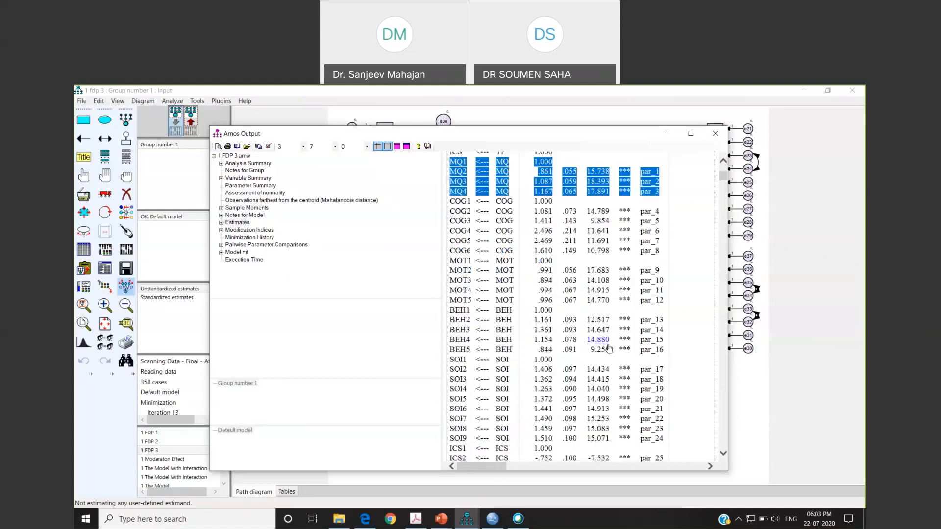
pyautogui.scroll(1, 582, 327)
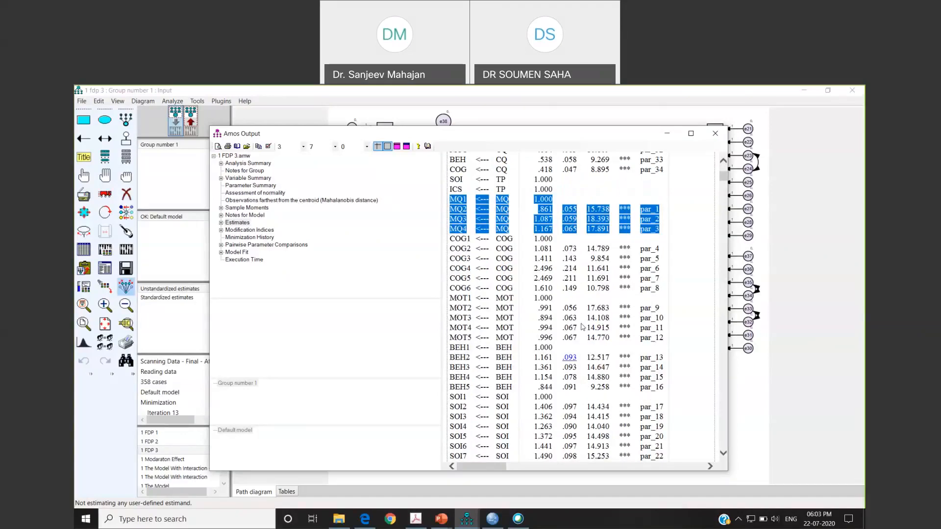
pyautogui.scroll(3, 582, 327)
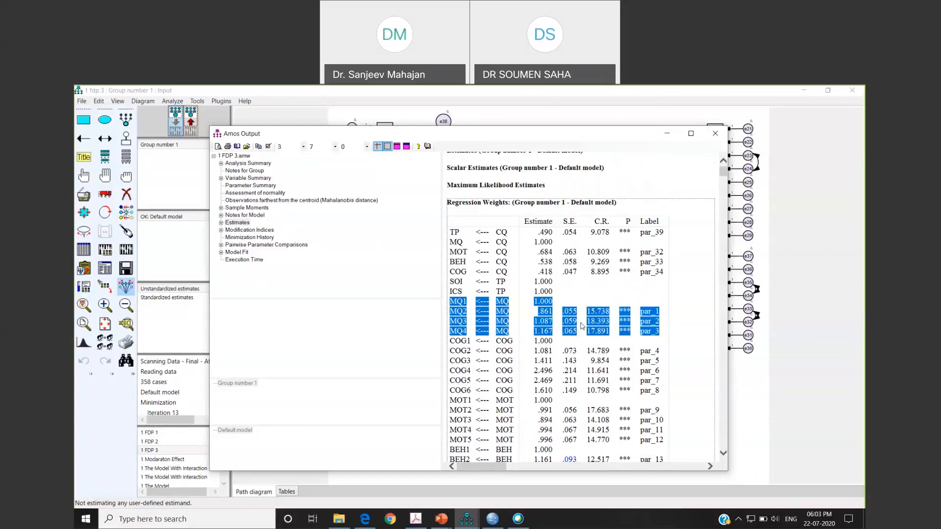
pyautogui.scroll(1, 582, 326)
# - Highlight the Standardized Regression Weights heading and the MQ1 to MQ4 loadings in that table
pyautogui.scroll(-8, 475, 272)
pyautogui.moveTo(448, 270); pyautogui.dragTo(658, 270)
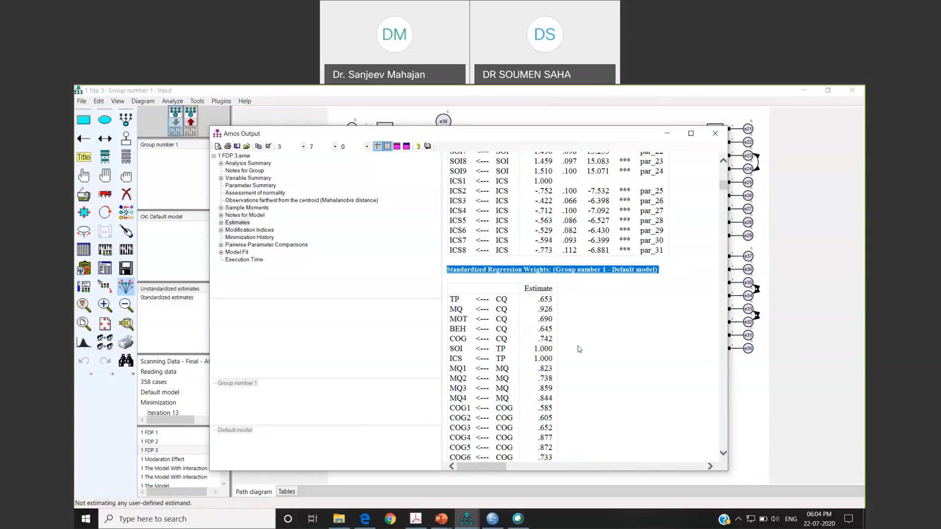
pyautogui.scroll(-3, 580, 346)
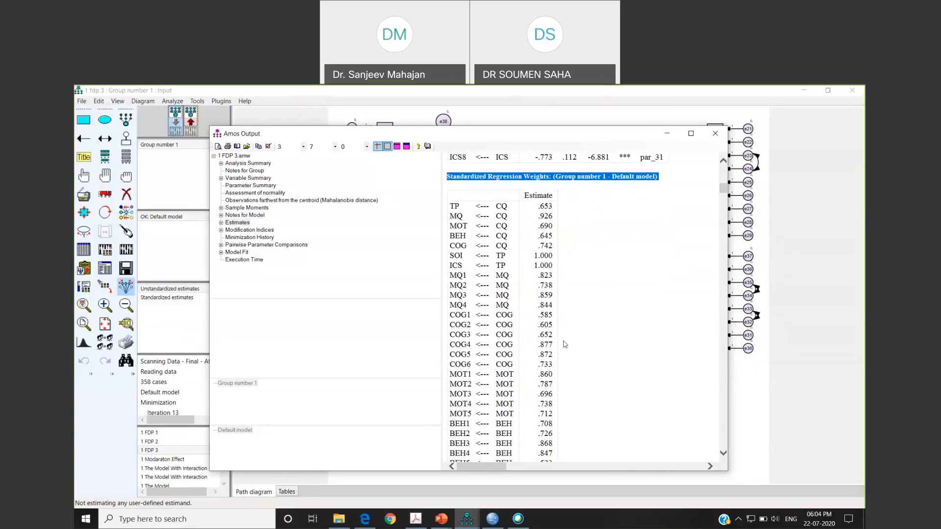
pyautogui.scroll(-2, 564, 345)
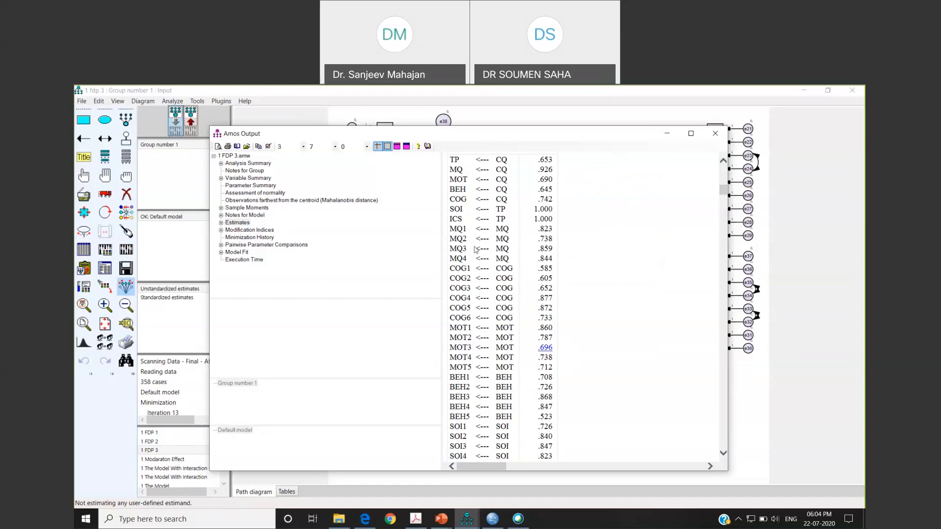
pyautogui.moveTo(449, 226); pyautogui.dragTo(558, 259)
pyautogui.scroll(1, 660, 257)
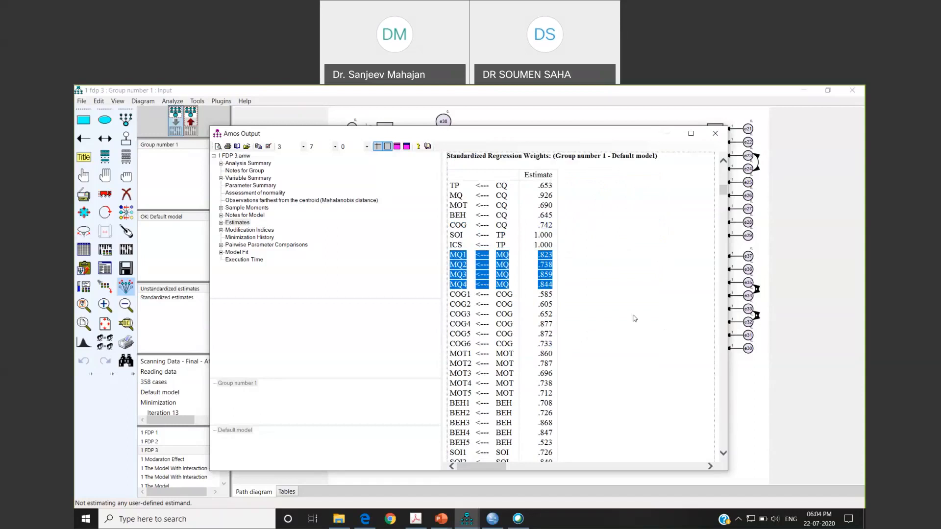
# - Highlight the TP <--- CQ path and its estimate in the Standardized Regression Weights table
pyautogui.scroll(-3, 607, 309)
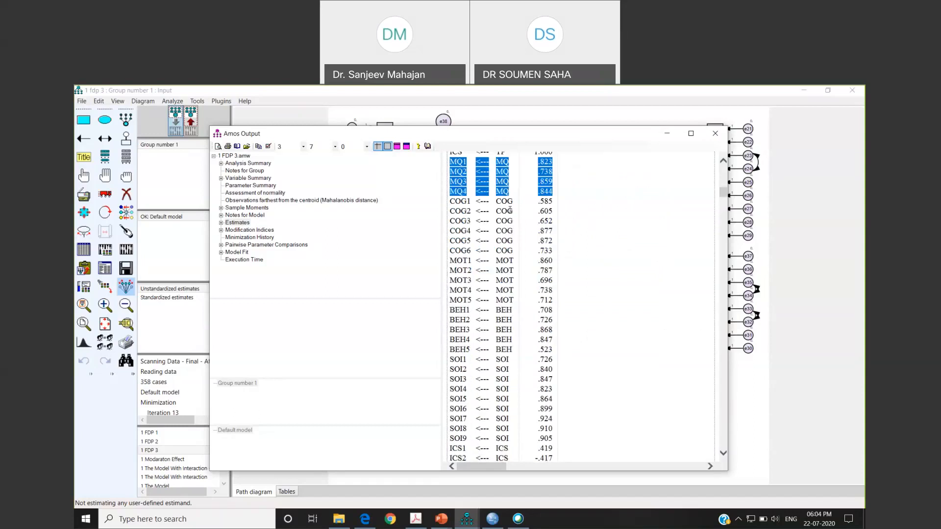
pyautogui.scroll(6, 601, 320)
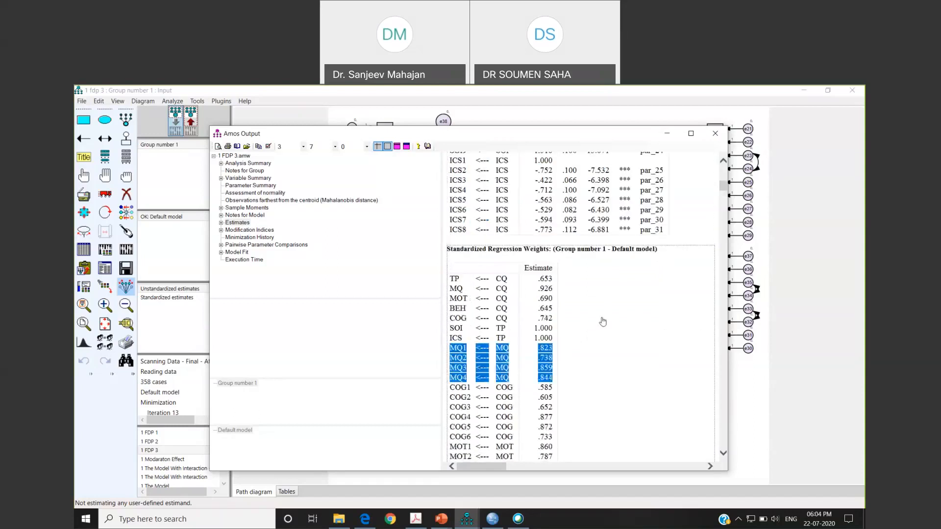
pyautogui.click(453, 277)
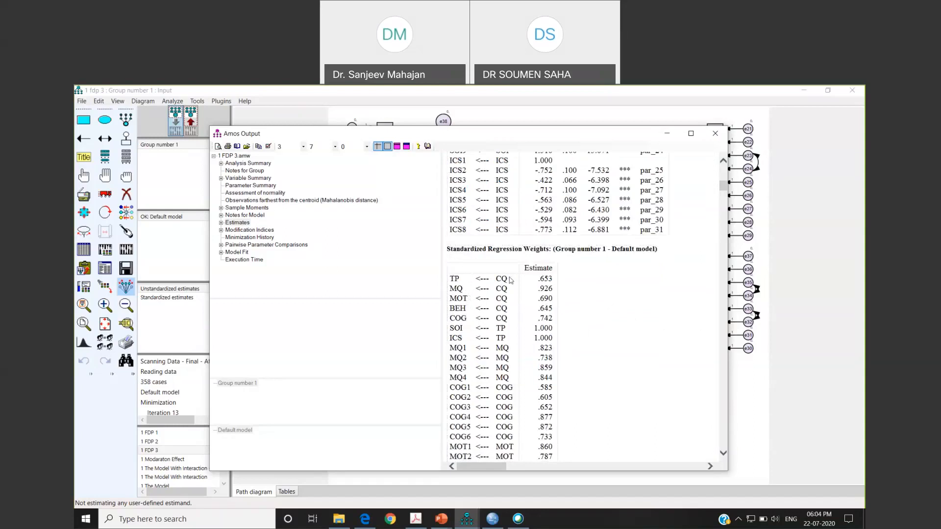
pyautogui.moveTo(510, 280); pyautogui.dragTo(556, 279)
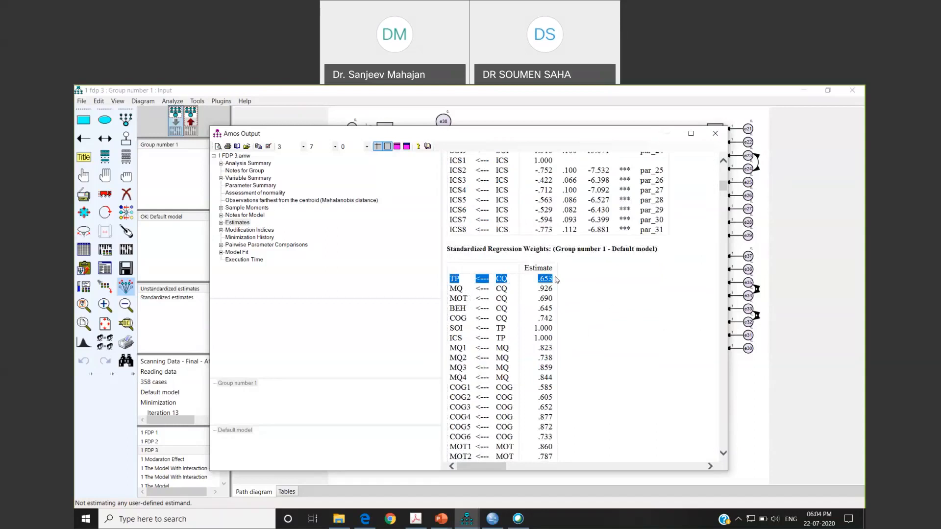
# - Review the remaining standardized regression weights and the Intercepts table for the observed items
pyautogui.scroll(-3, 557, 279)
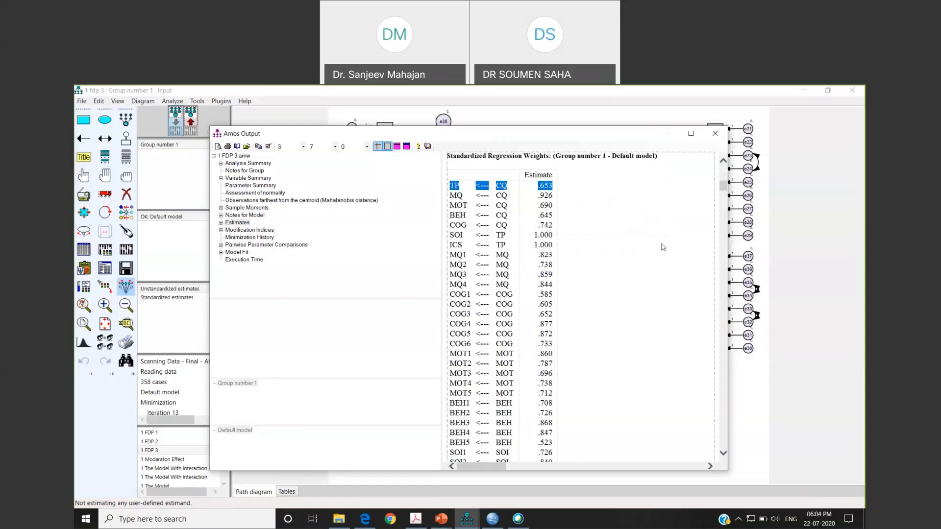
pyautogui.scroll(-3, 637, 274)
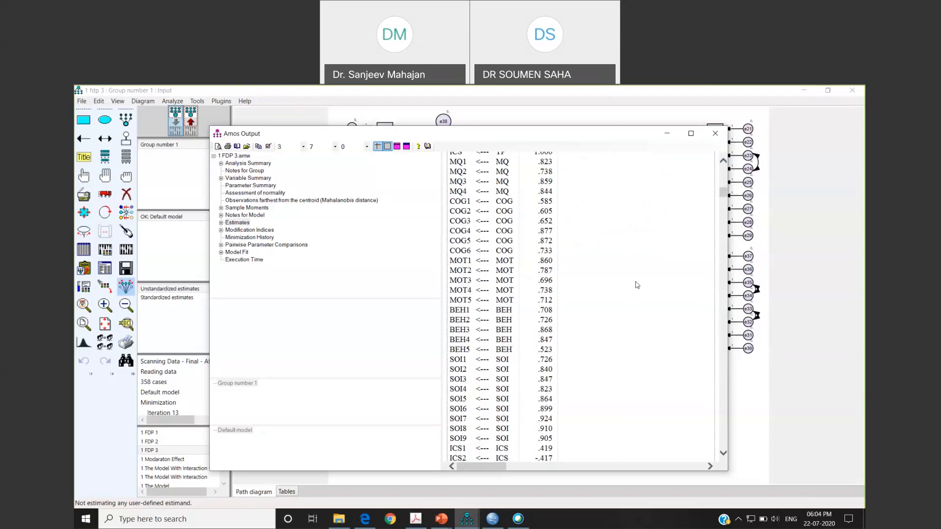
pyautogui.scroll(-9, 636, 285)
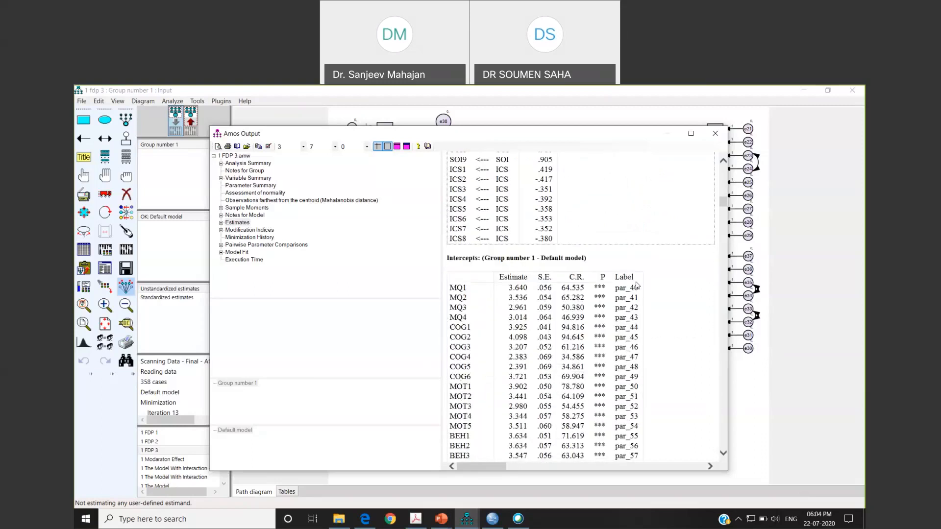
pyautogui.scroll(-5, 636, 285)
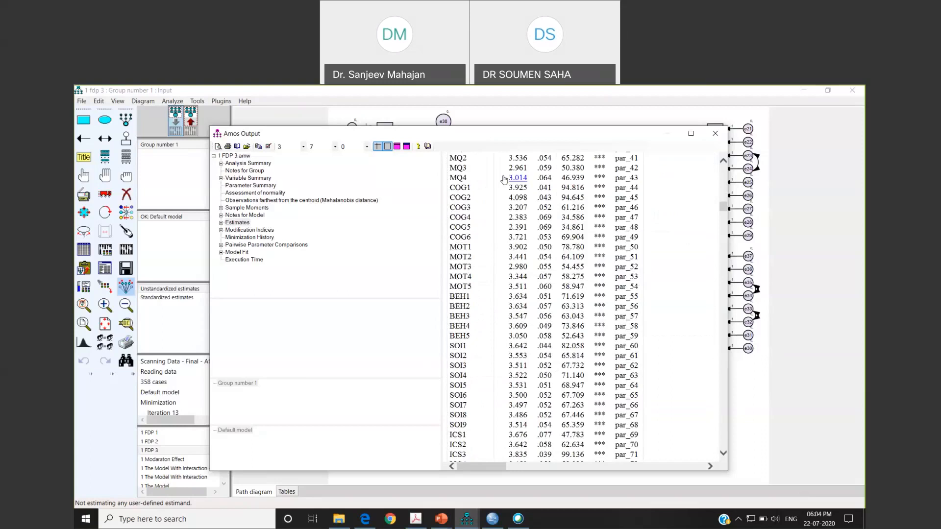
# - Examine the covariances, correlations, variances and implied moments in the Estimates output, and return to its beginning
pyautogui.scroll(-11, 522, 240)
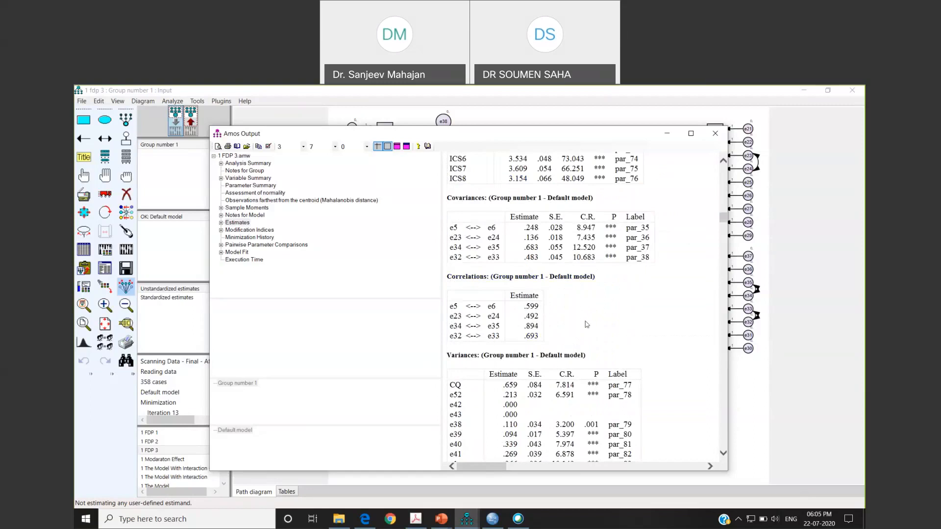
pyautogui.scroll(-10, 585, 322)
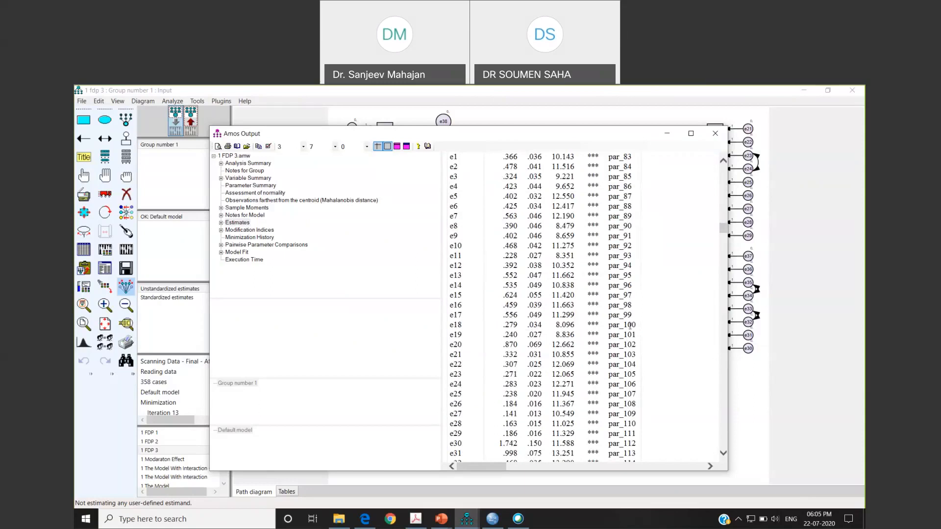
pyautogui.scroll(-10, 630, 328)
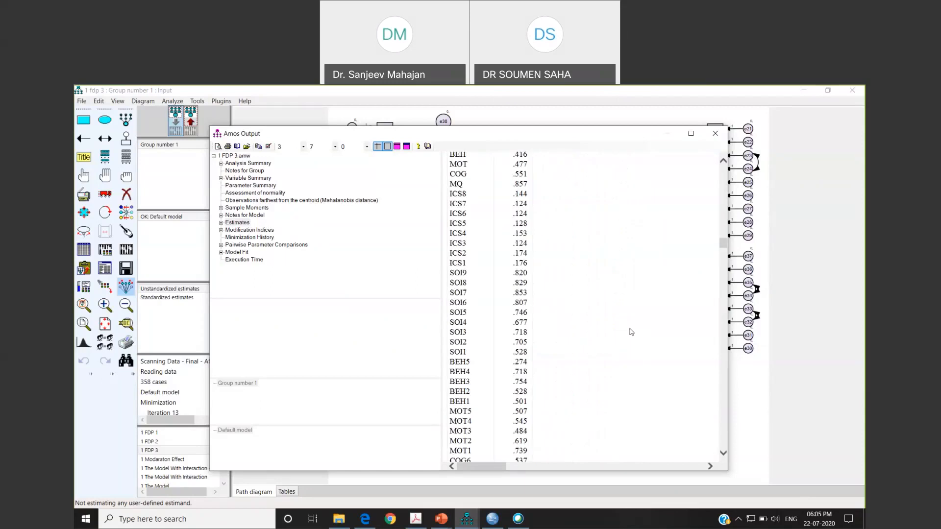
pyautogui.scroll(-10, 631, 332)
pyautogui.scroll(-8, 627, 335)
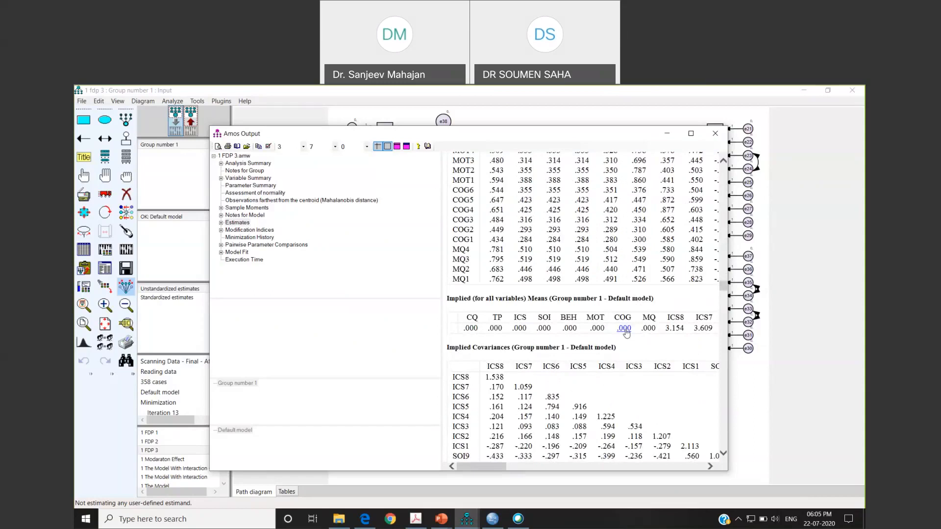
pyautogui.scroll(-18, 626, 333)
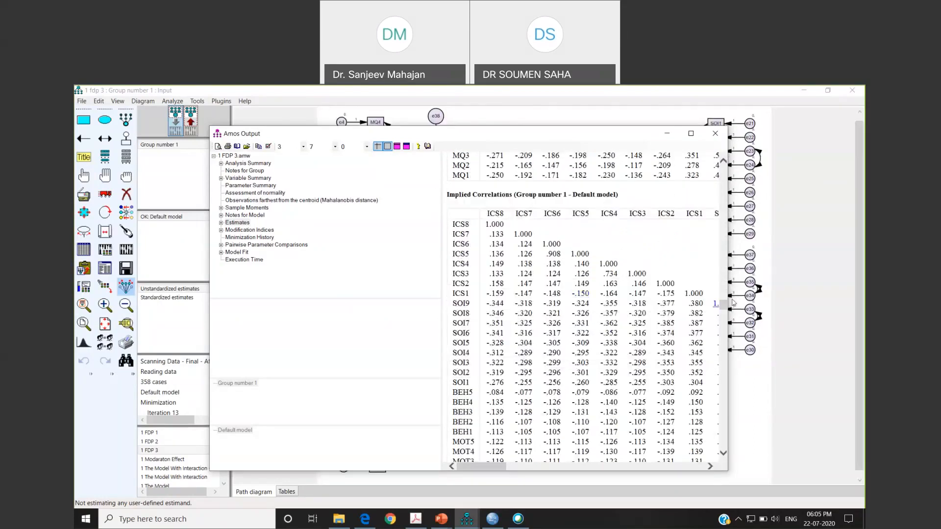
pyautogui.moveTo(724, 304); pyautogui.dragTo(720, 154)
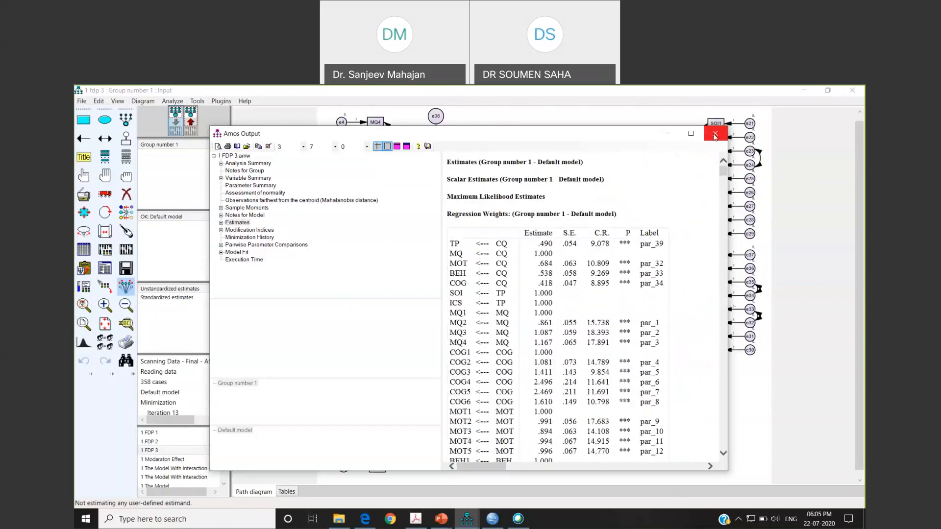
# - Close the text output and switch to the PPT - Final presentation's editing window in PowerPoint
pyautogui.click(715, 136)
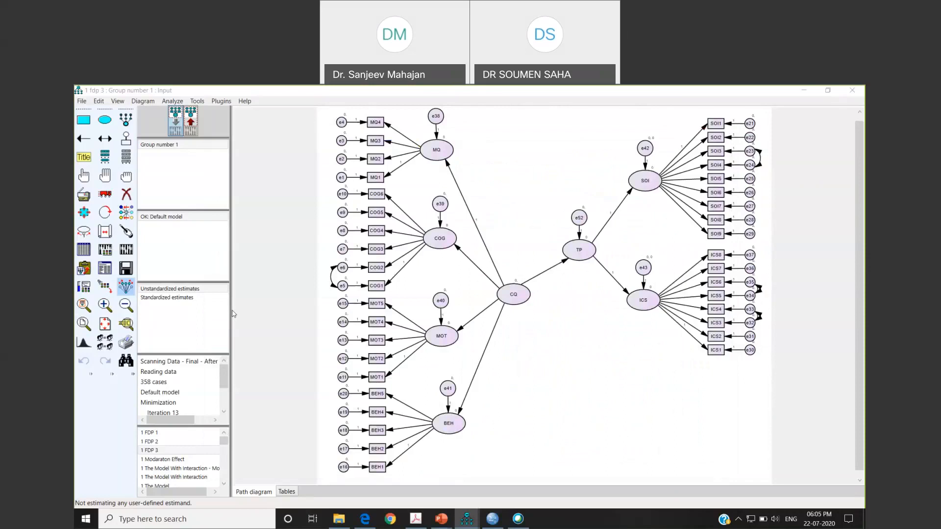
pyautogui.click(222, 430)
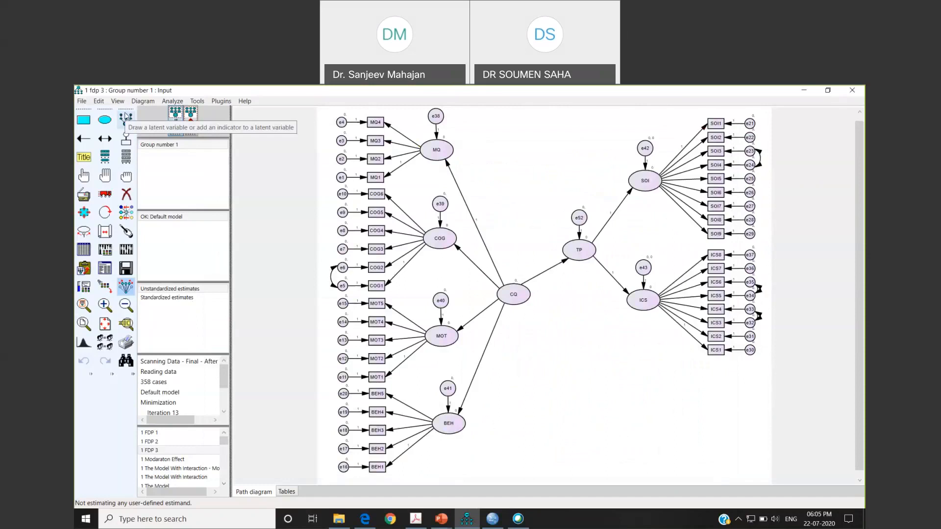
pyautogui.hotkey('alt', 'Tab')
pyautogui.hotkey('alt', 'Tab')
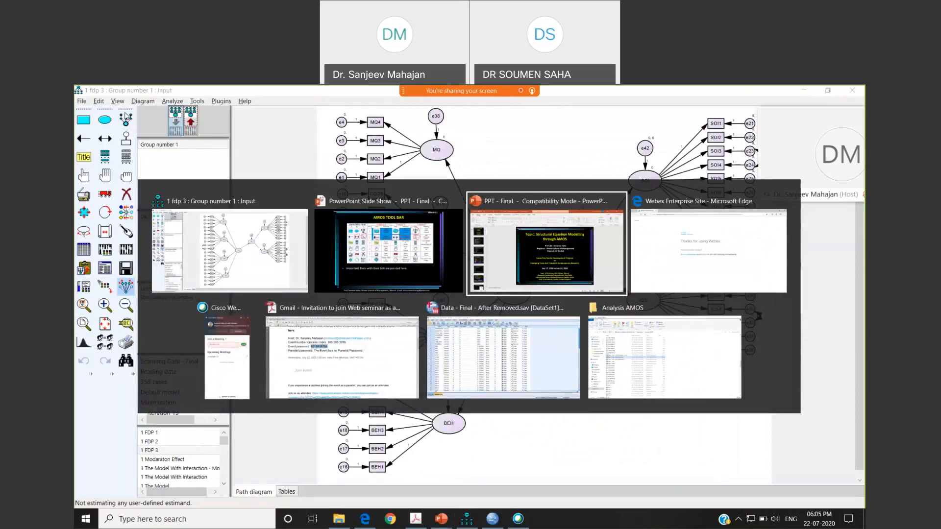
pyautogui.hotkey('alt', 'Tab')
pyautogui.hotkey('alt', 'Tab')
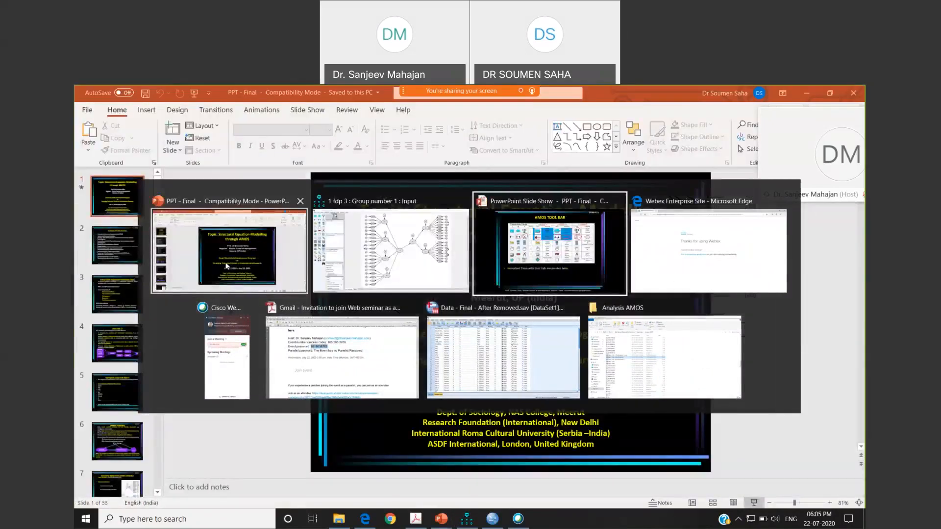
pyautogui.click(226, 265)
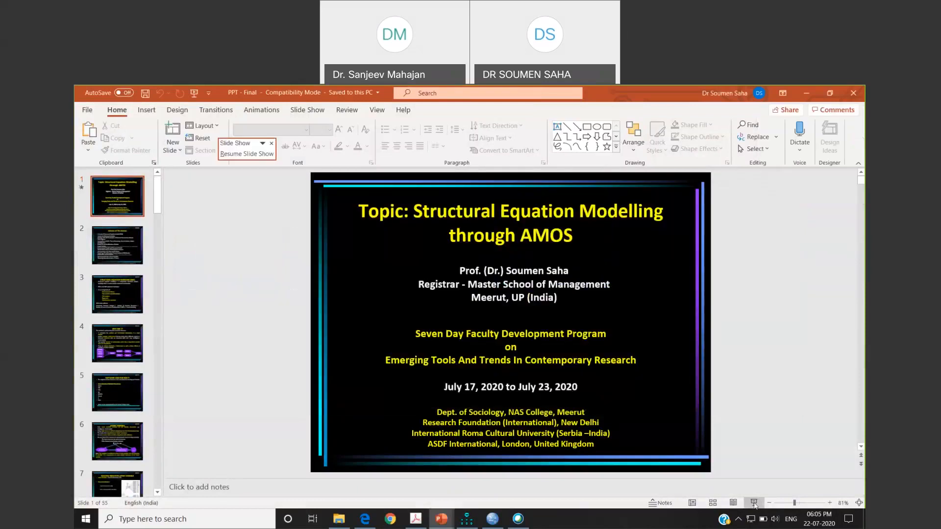